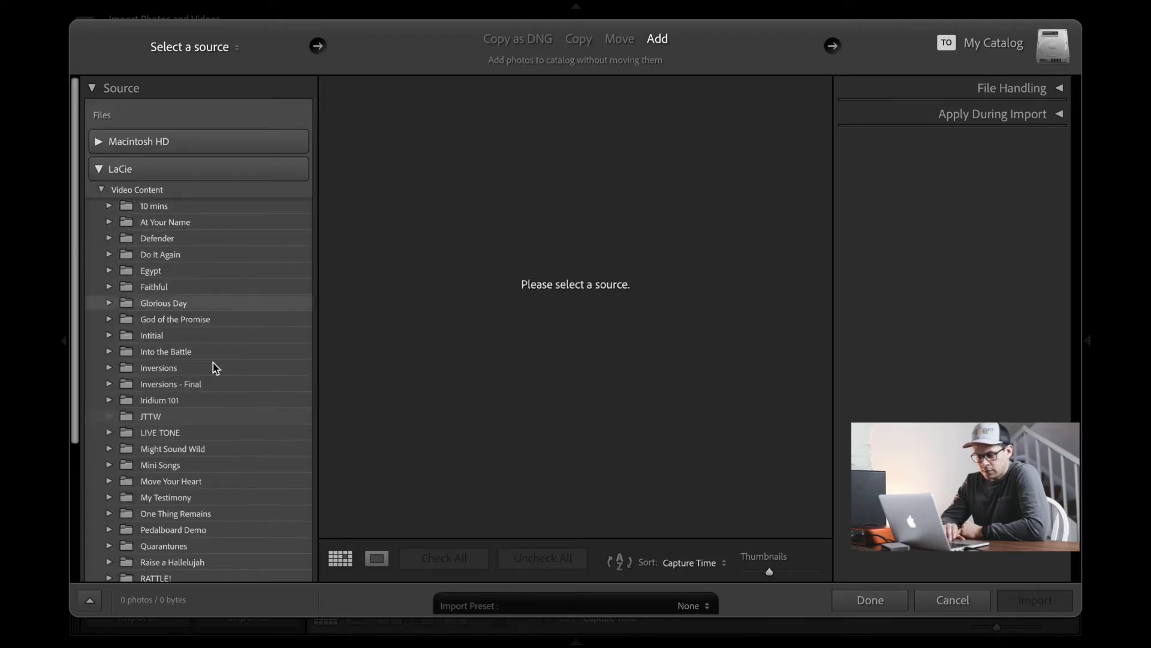
Import only the EG2 Good.MP4 clip from the Songs 12/12 folder on the LaCie drive, adding it to the catalog.
scroll(213, 362, "down", 5)
scroll(213, 365, "down", 3)
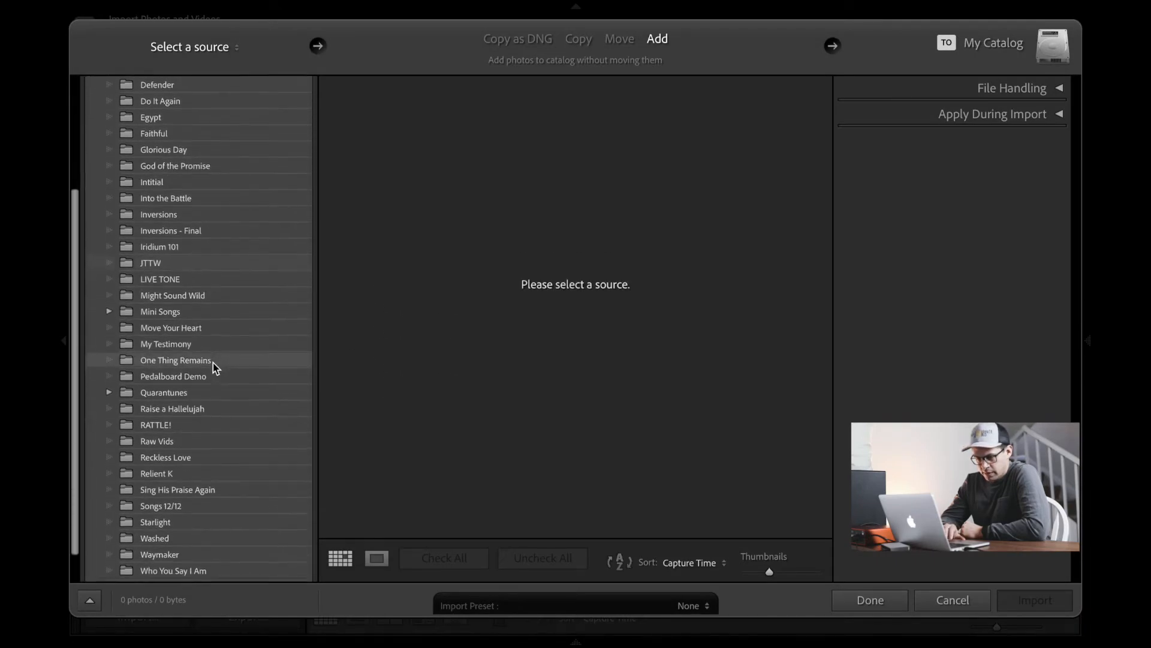
left_click(180, 475)
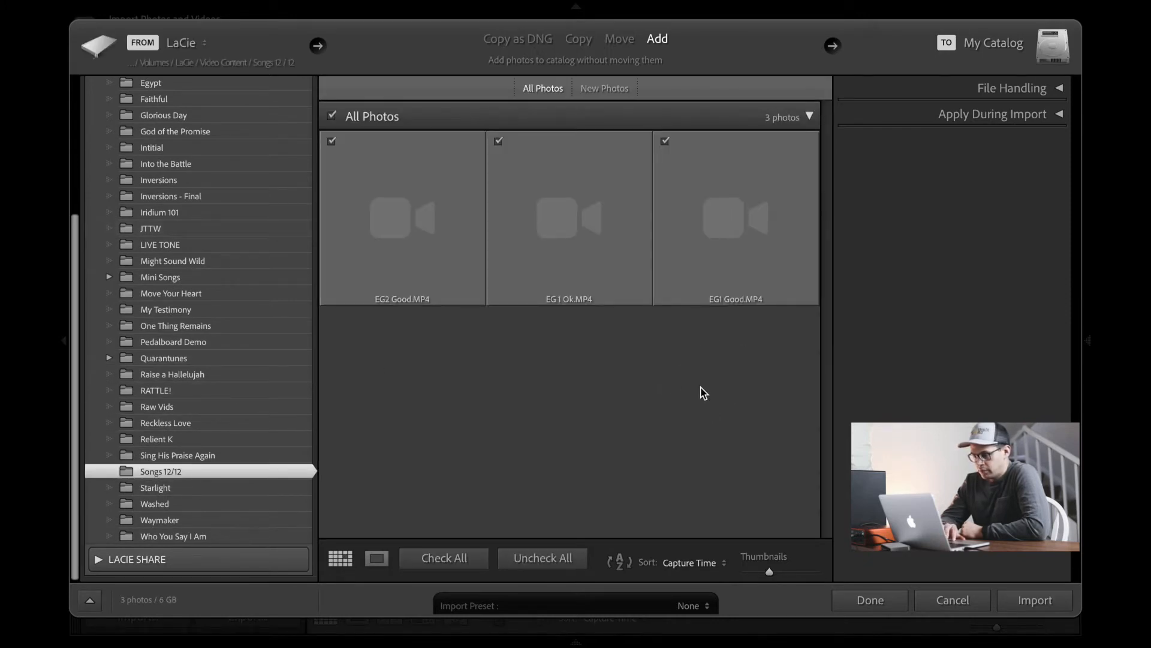
left_click(498, 142)
left_click(665, 142)
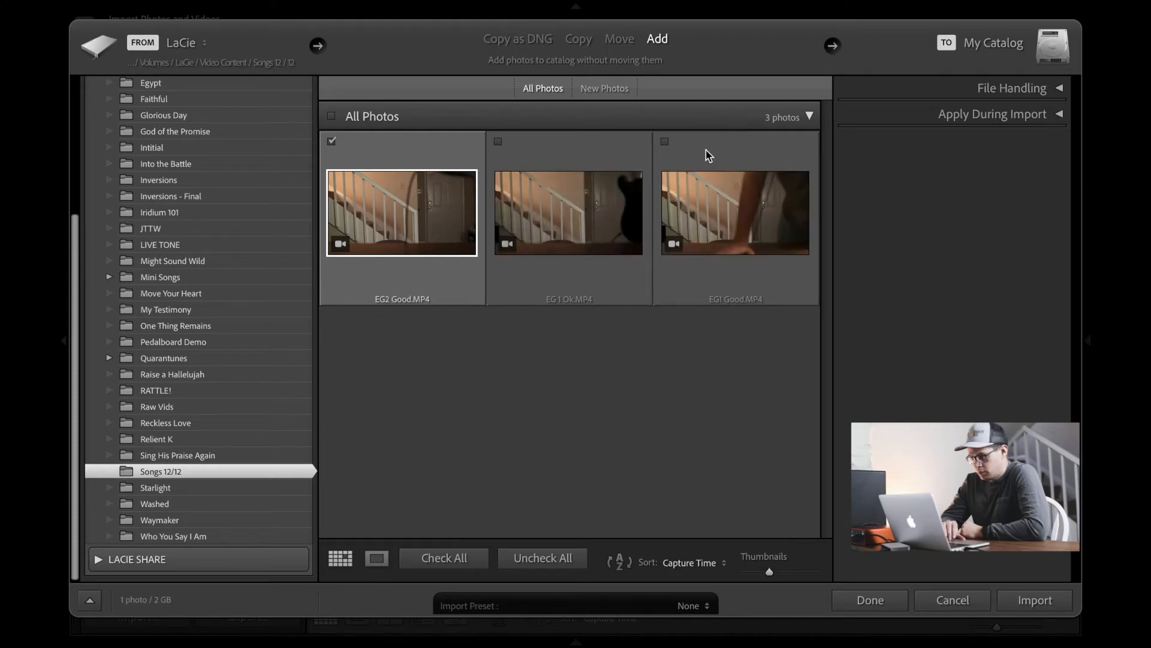
left_click(1047, 599)
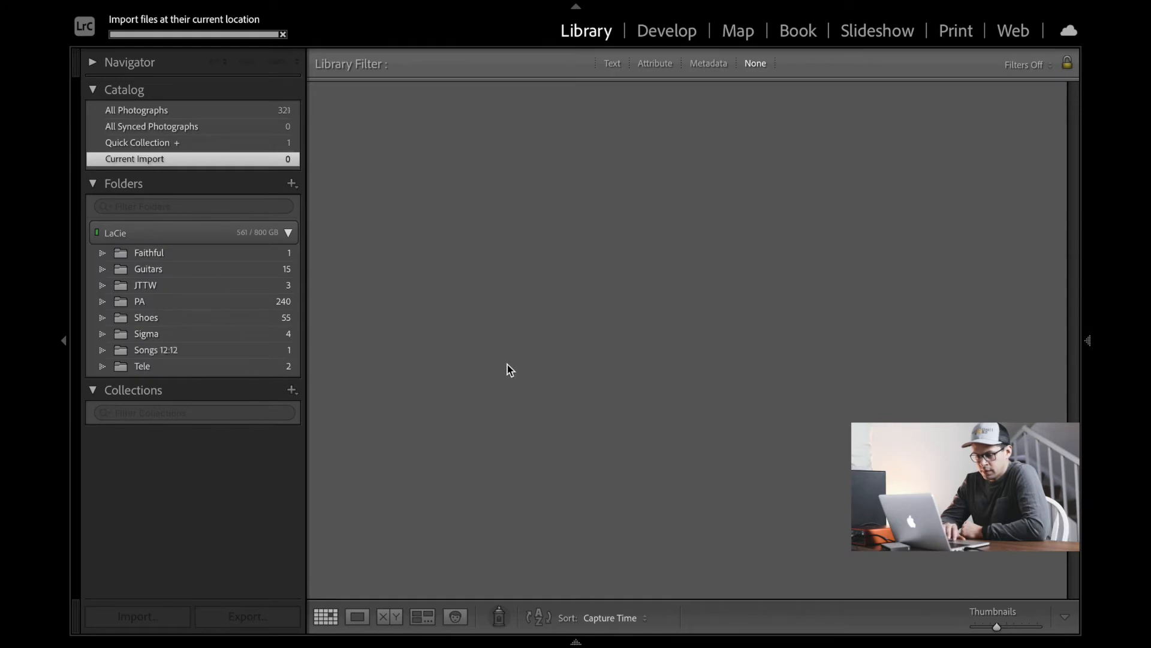
Show the Songs 12:12 folder in the Library and try to open its video clip in the Develop module.
left_click(260, 348)
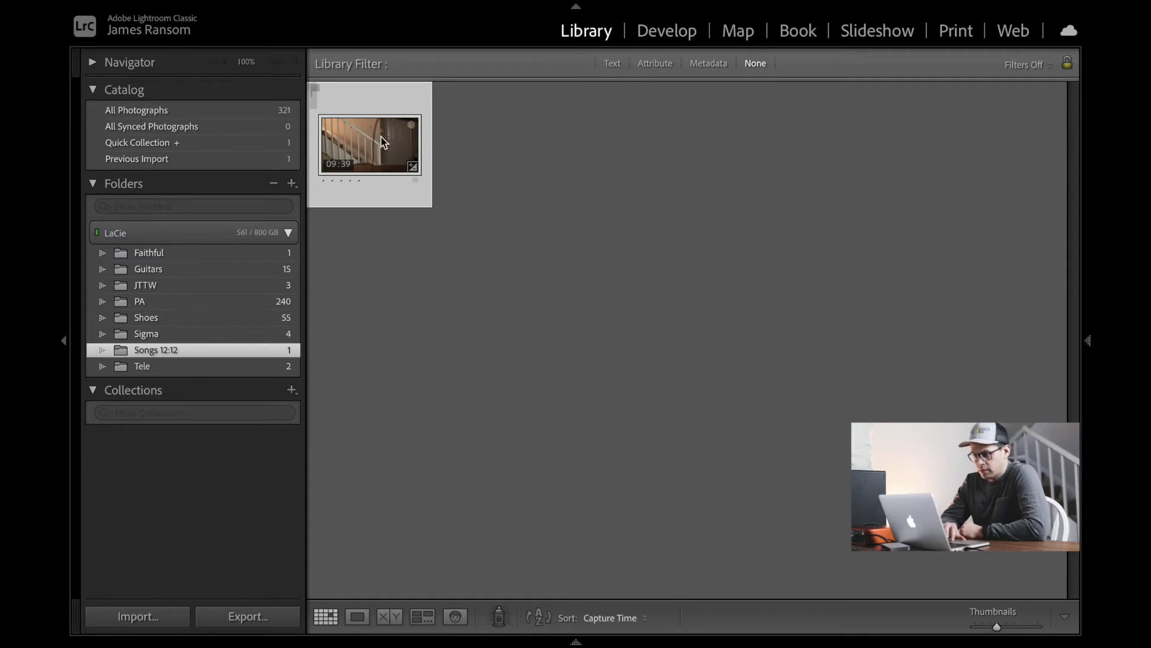
left_click(670, 37)
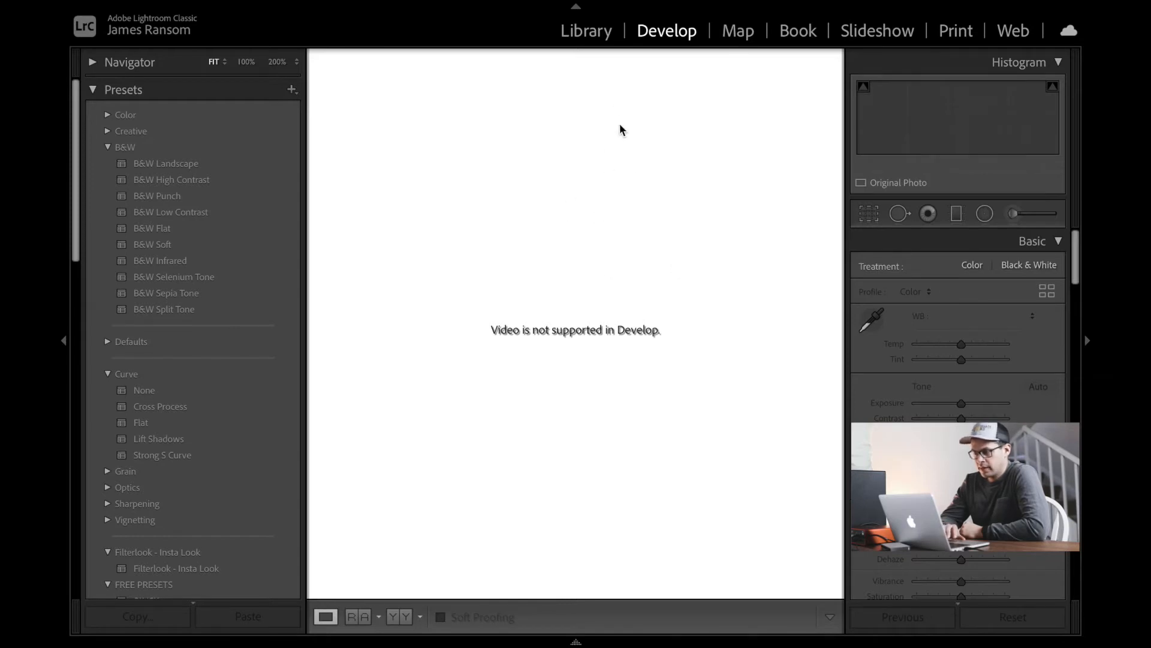
left_click(587, 33)
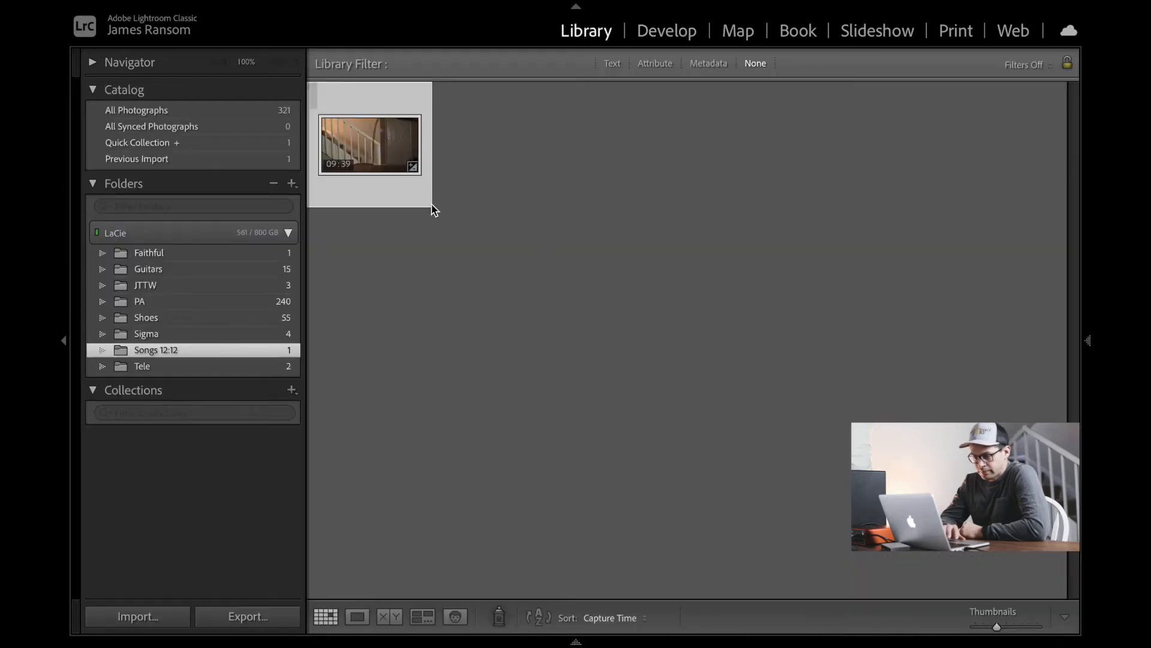
Open the video clip in Loupe view and capture the frame at 05:42, with the guitarist in view, as a still.
double_click(383, 150)
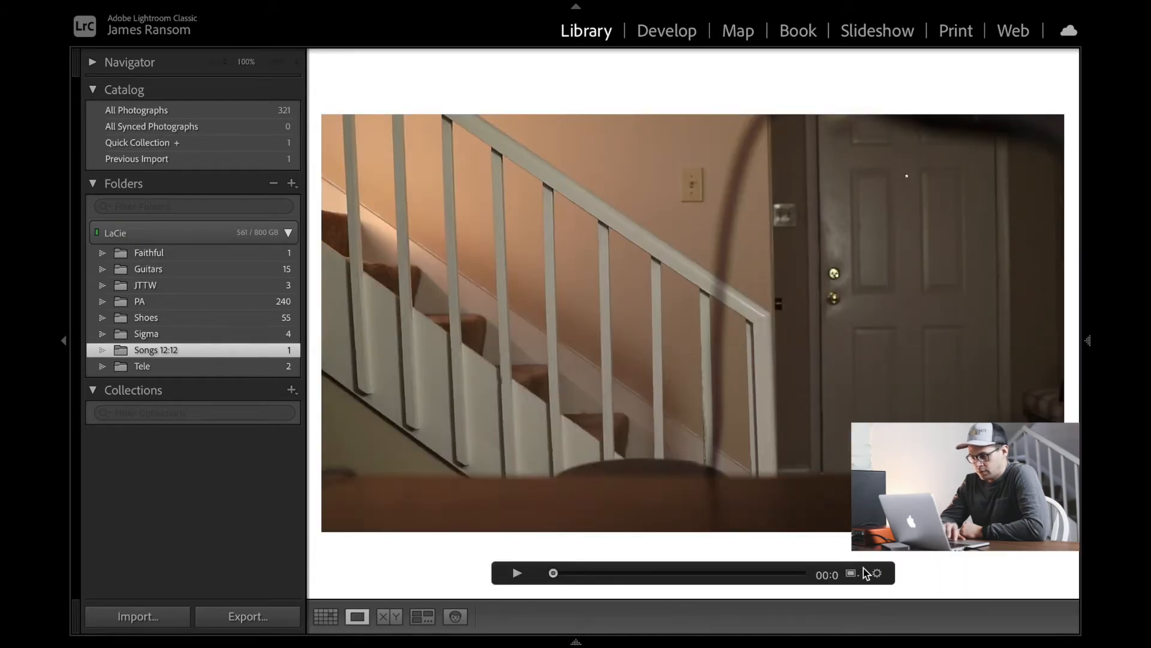
left_click(641, 573)
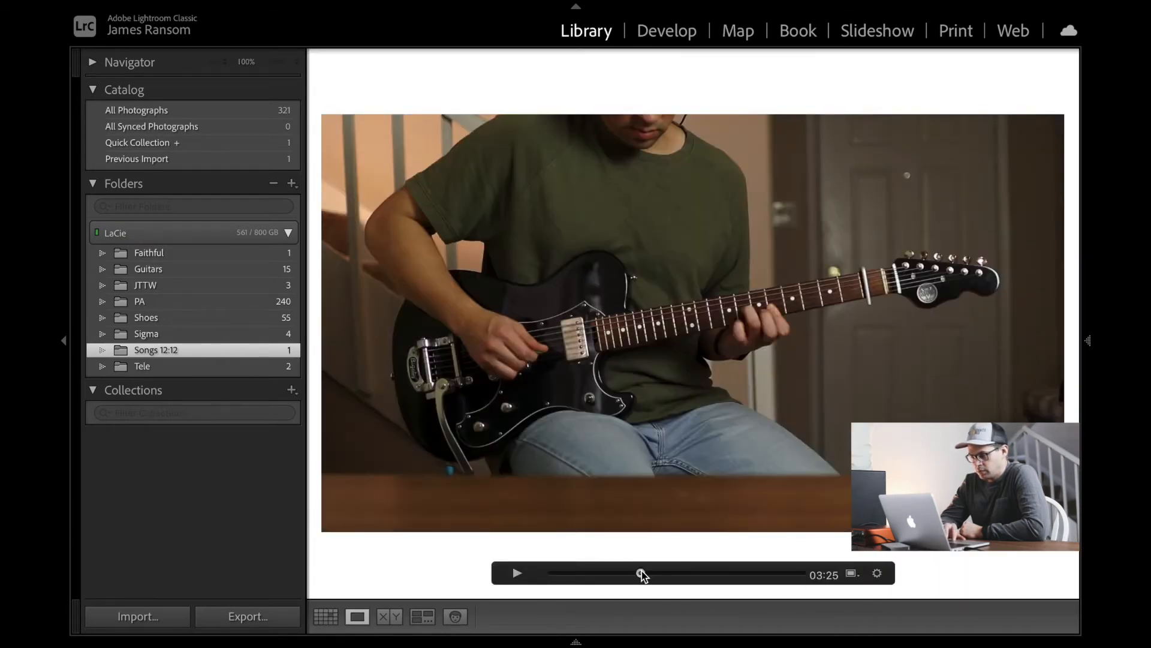
left_click_drag(641, 574, 675, 574)
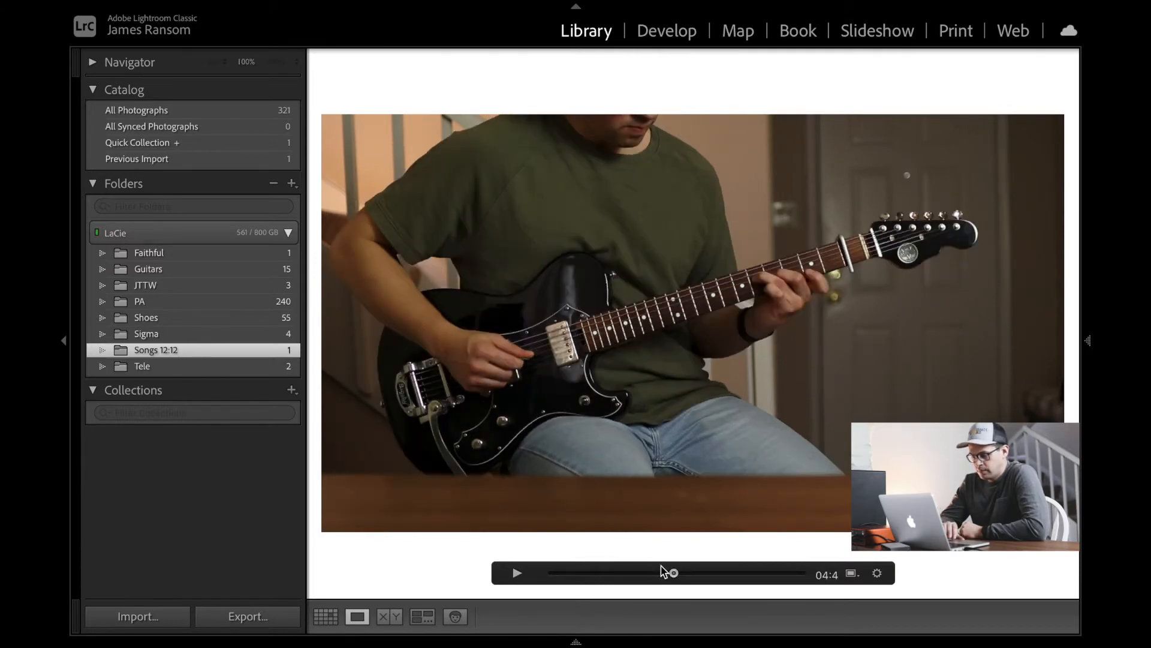
left_click(657, 572)
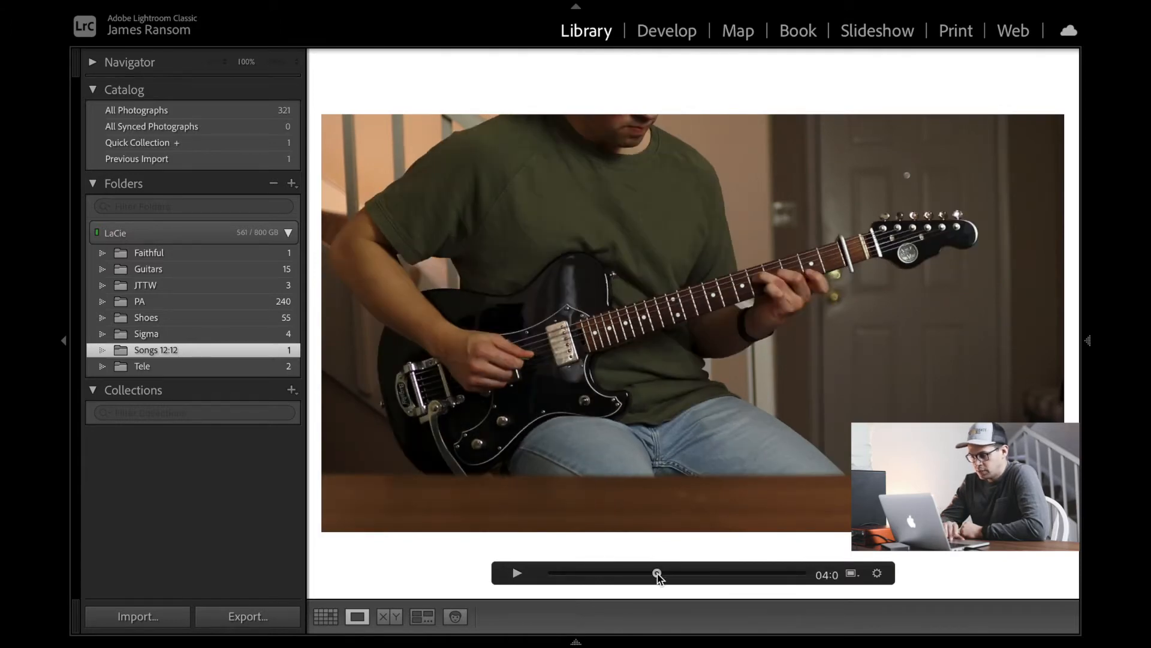
left_click(699, 574)
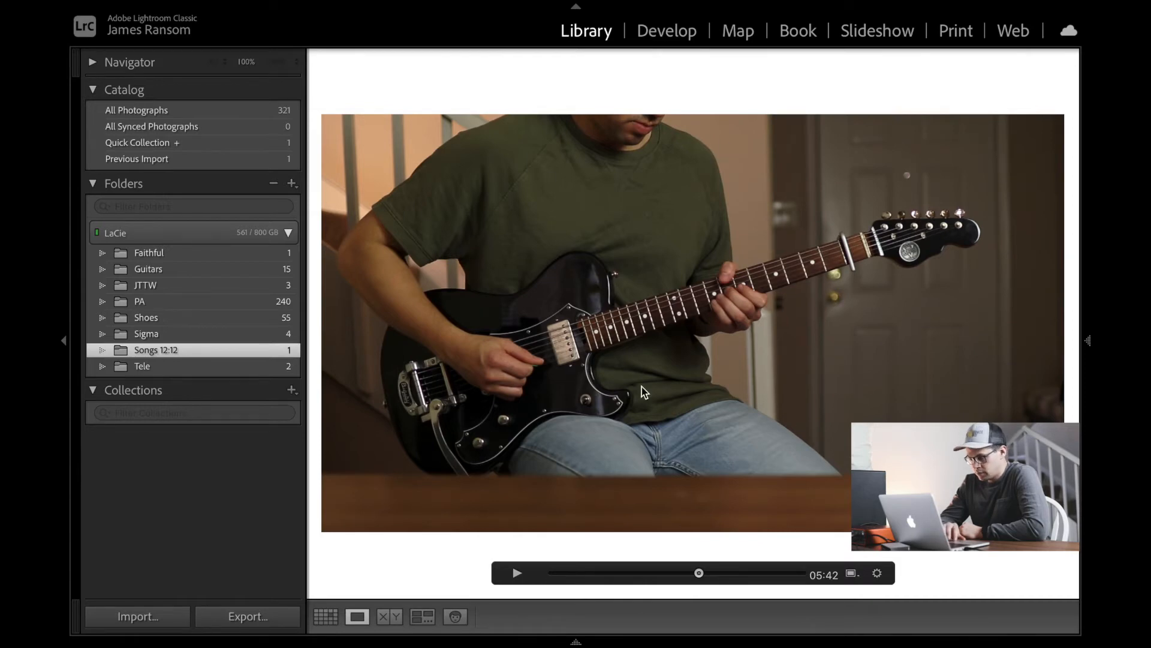
left_click(854, 573)
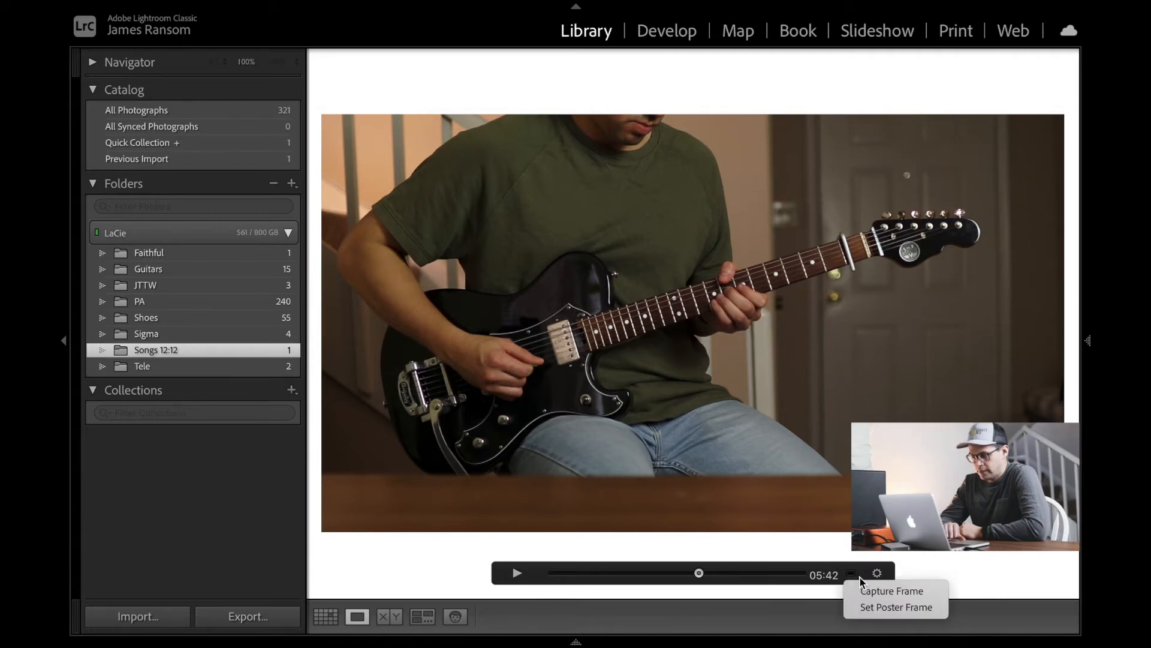
left_click(873, 590)
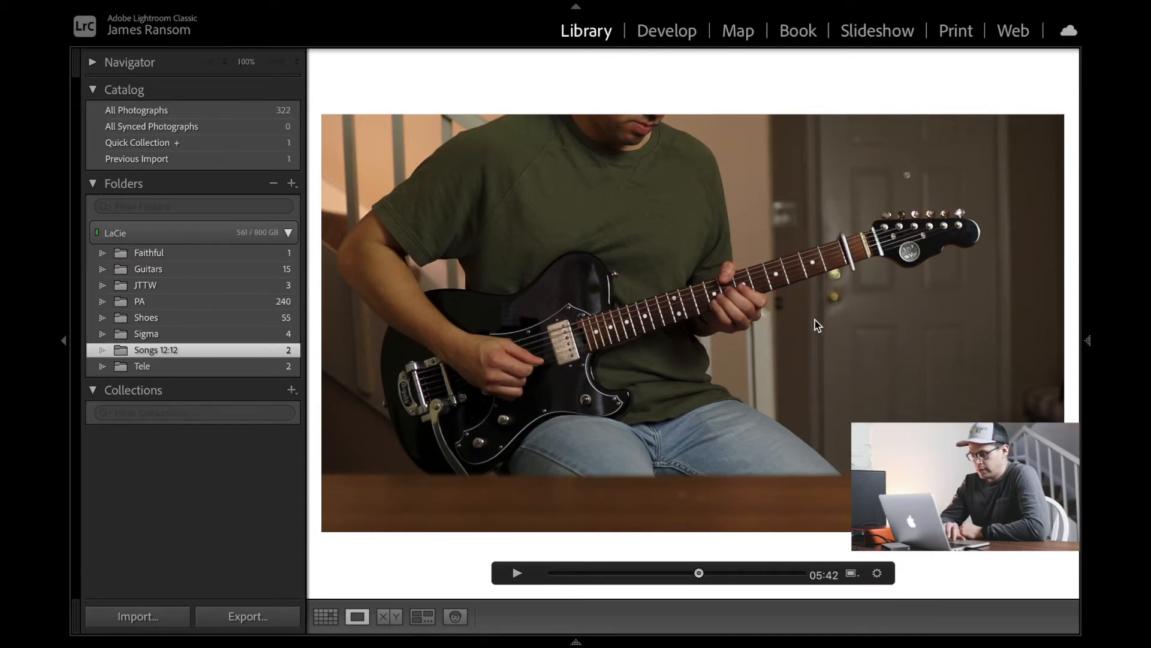
Return to the grid of the Songs 12:12 folder and open the captured still in the Develop module.
key("g")
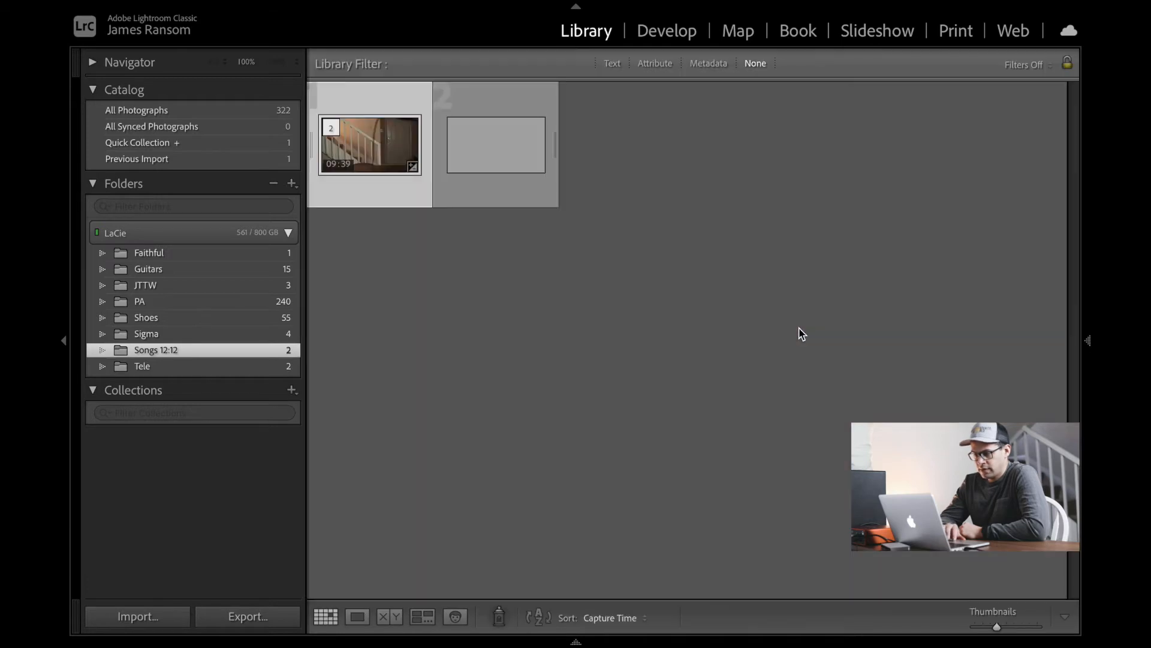
left_click(509, 150)
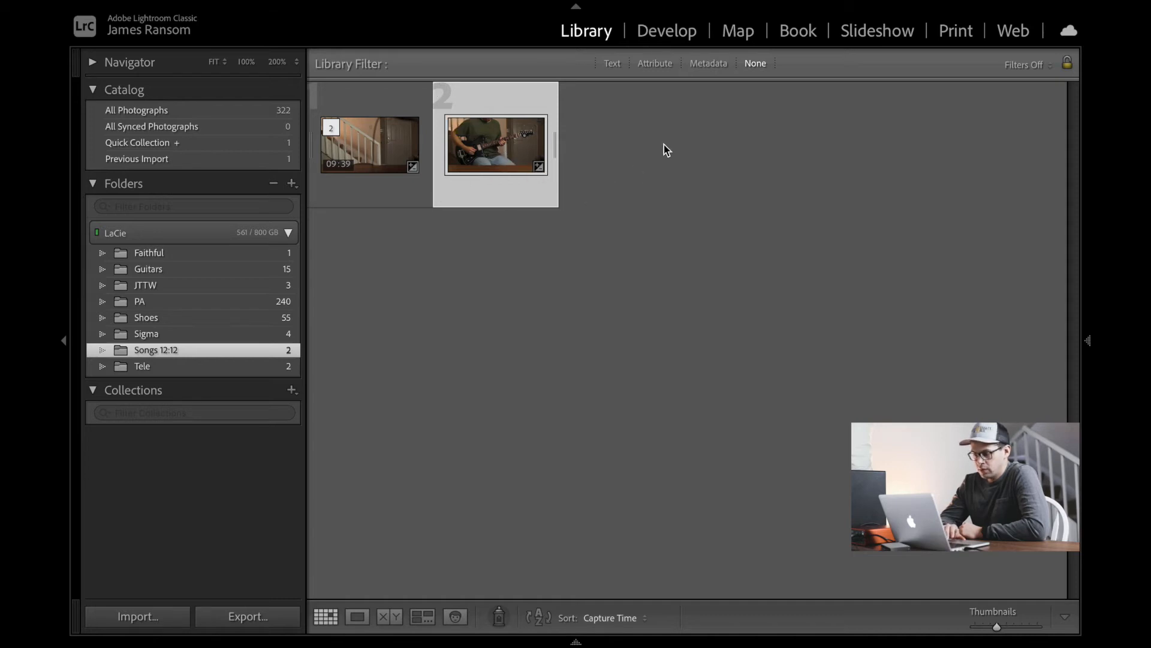
left_click(671, 31)
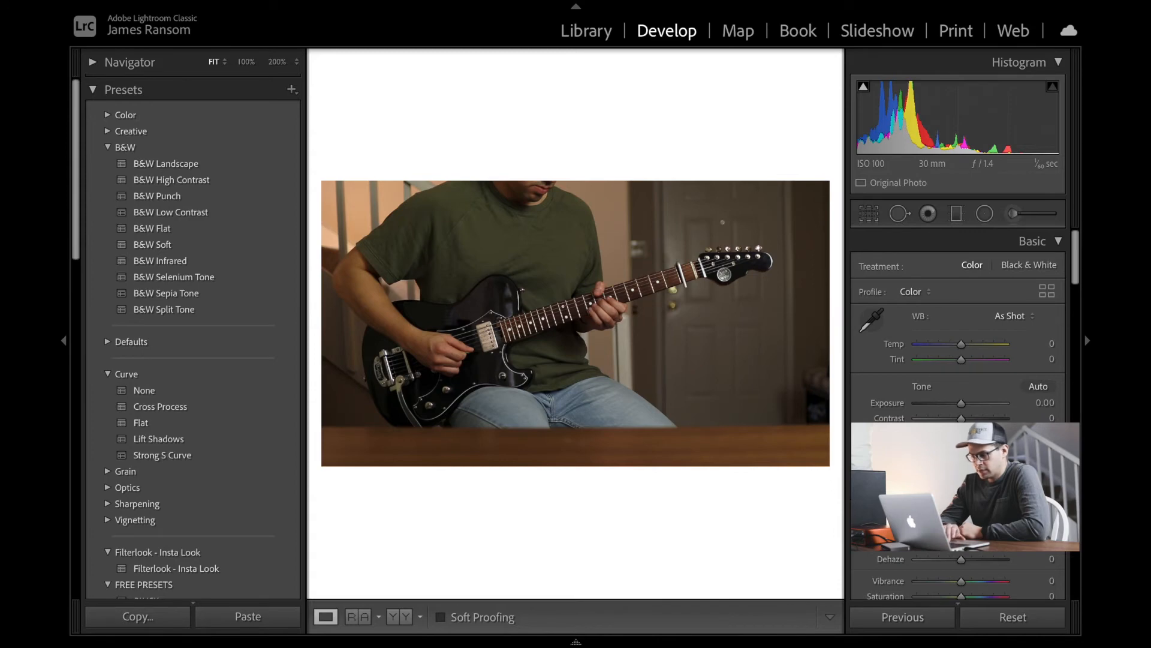
Apply the user preset Guitar - Shot 1 to the captured still.
scroll(939, 381, "down", 10)
scroll(937, 380, "up", 8)
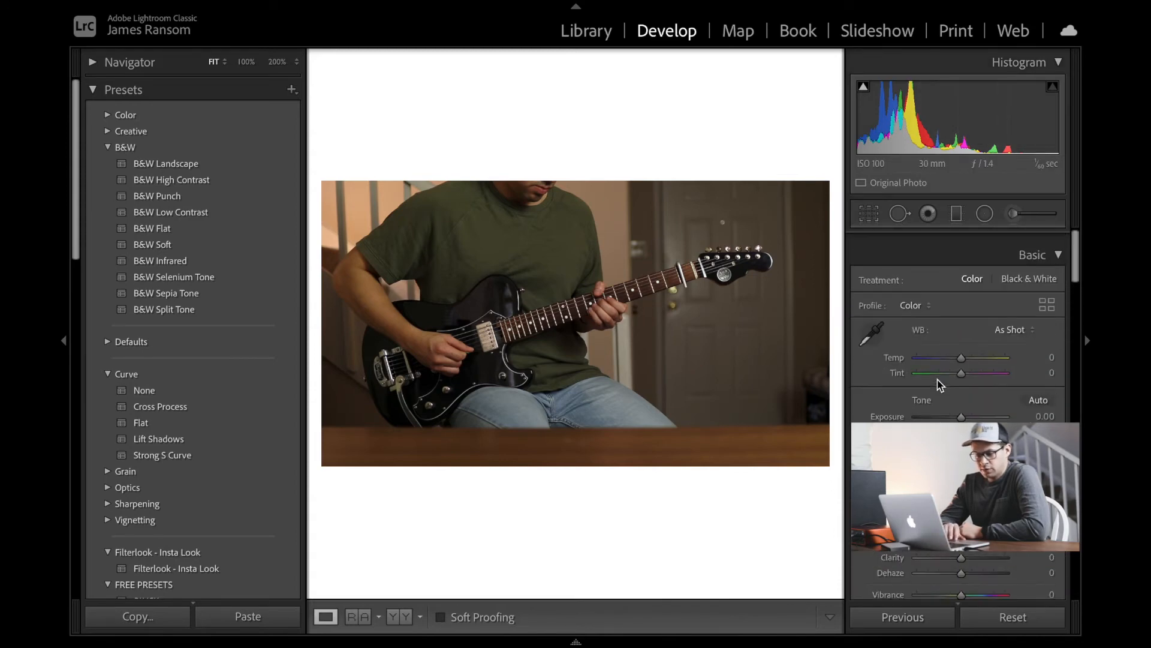
scroll(256, 354, "down", 5)
scroll(257, 354, "down", 10)
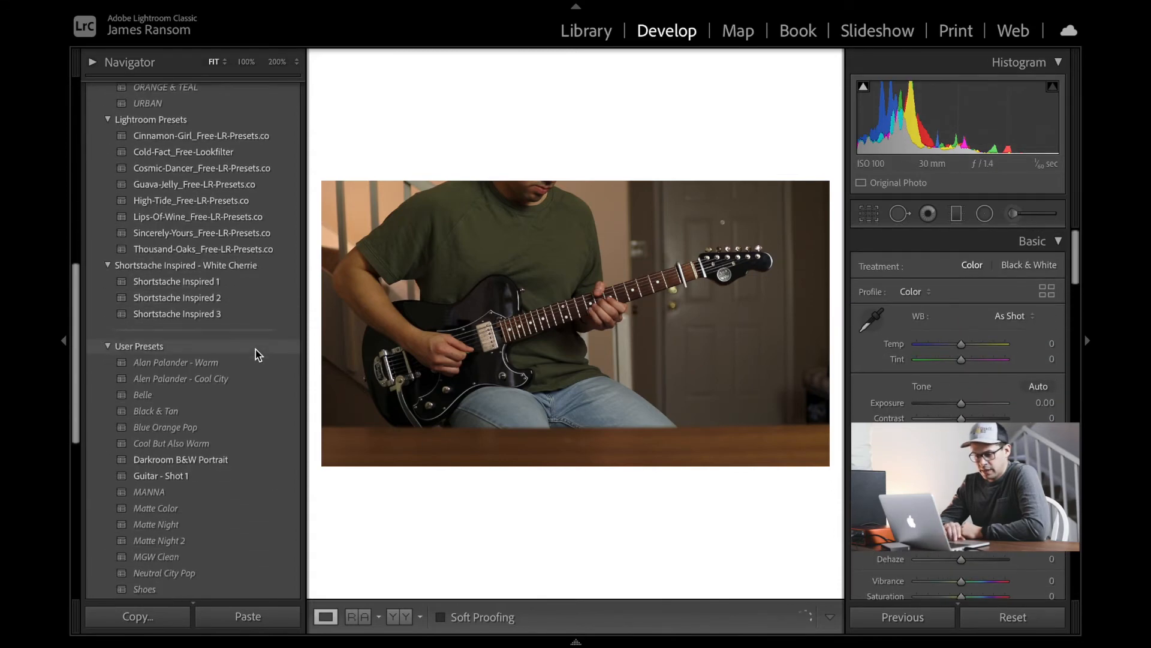
scroll(256, 354, "down", 1)
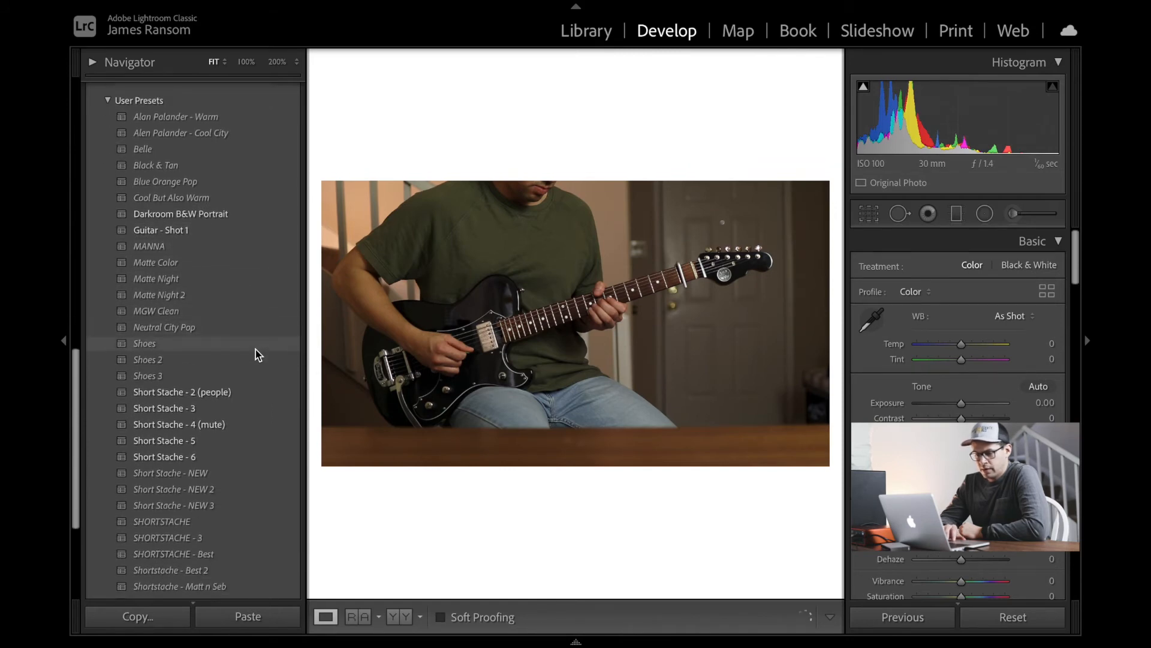
left_click(262, 231)
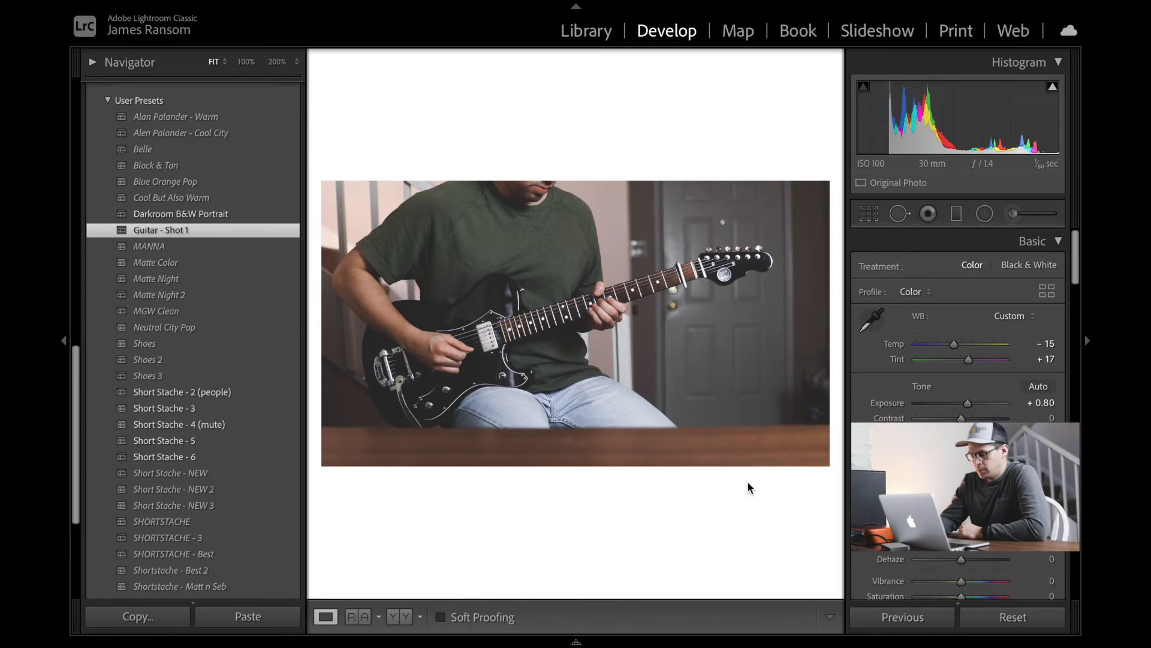
Compare the still before and after the preset and inspect the fretting hand at 100% zoom.
key("backslash")
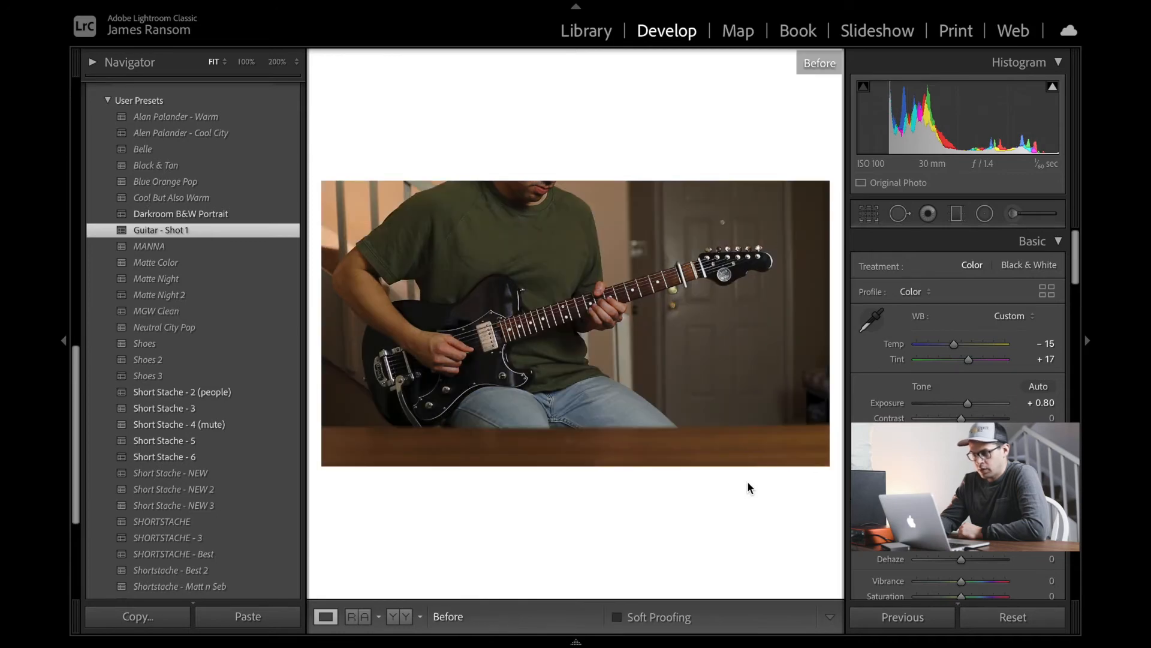
key("backslash")
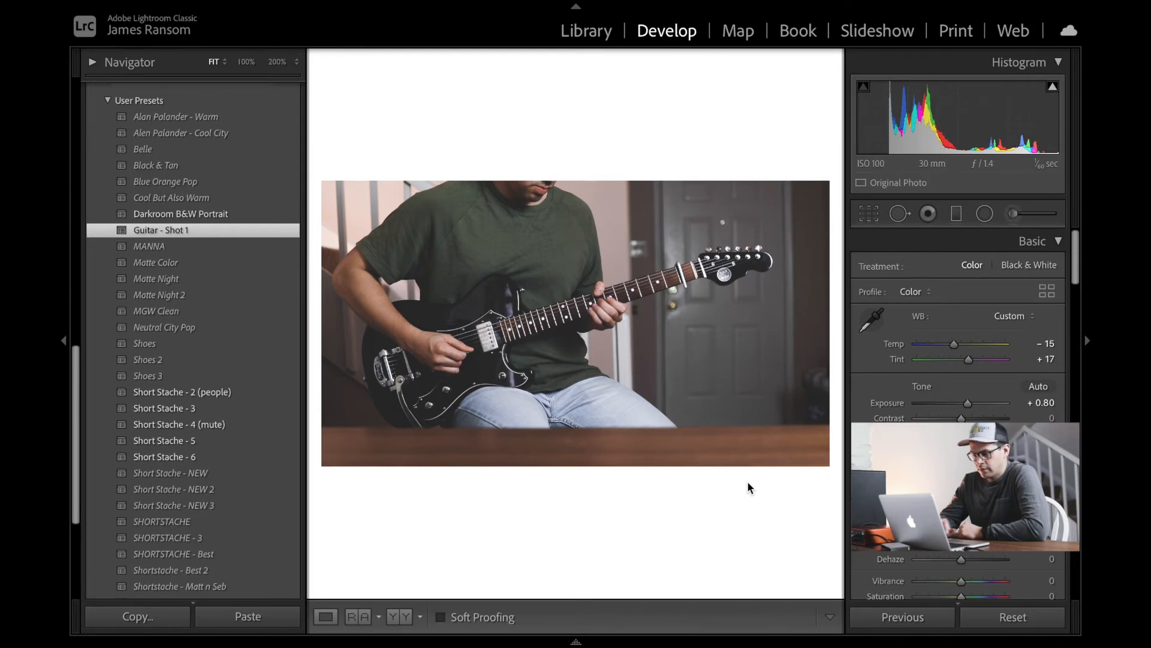
left_click(606, 295)
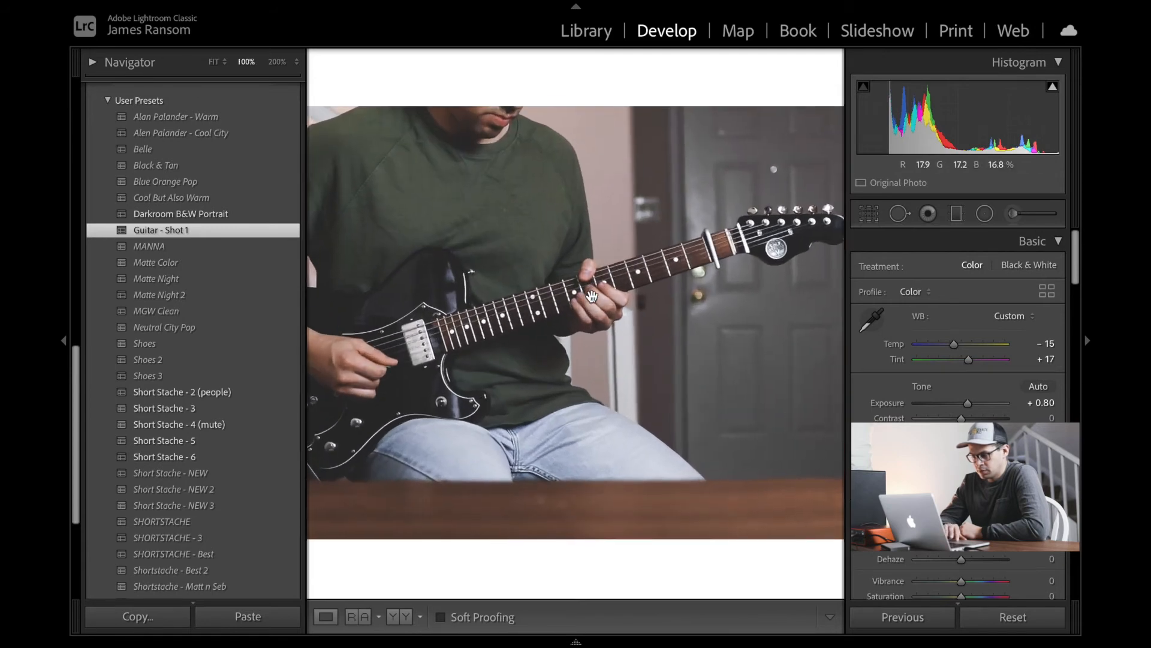
left_click(606, 295)
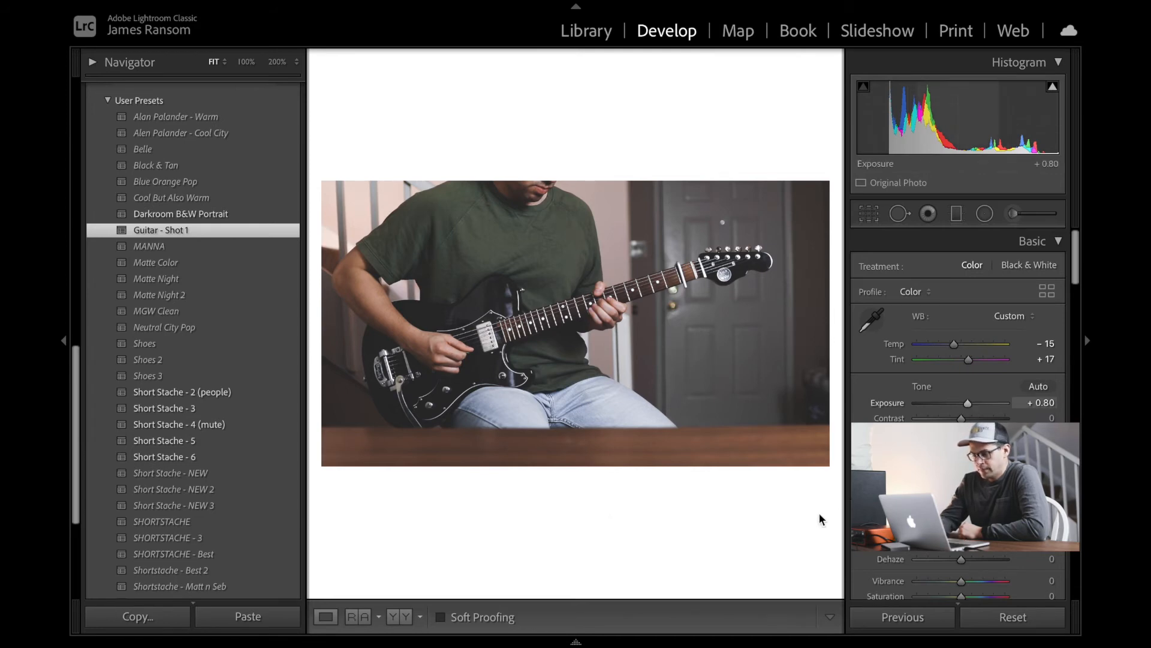
key("backslash")
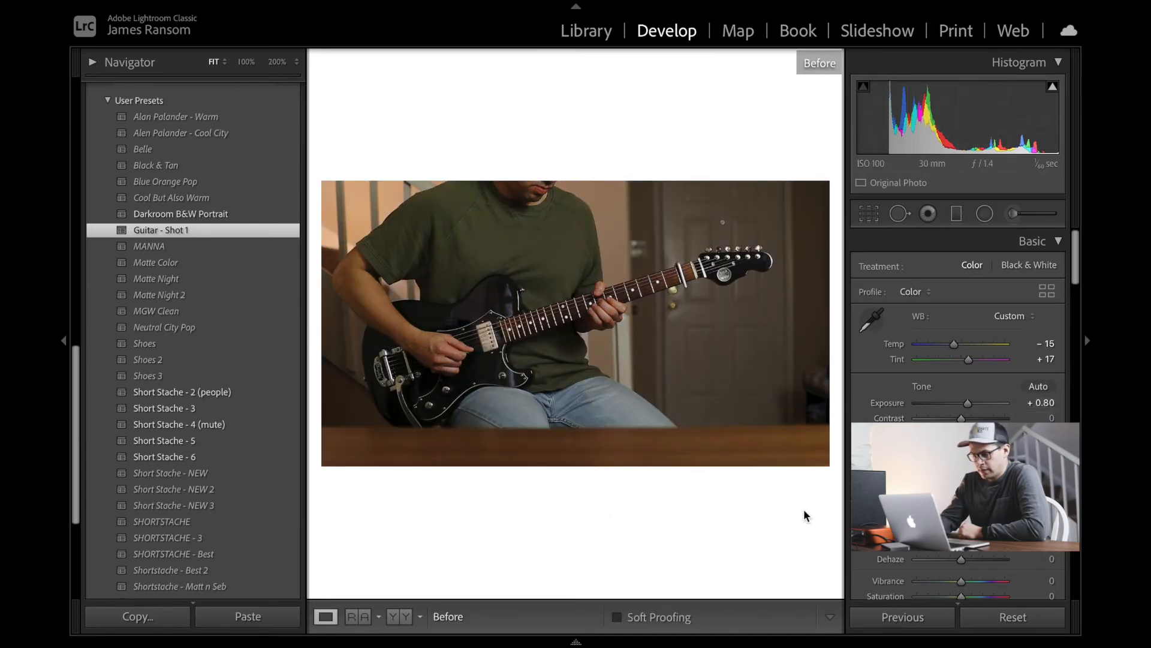
key("backslash")
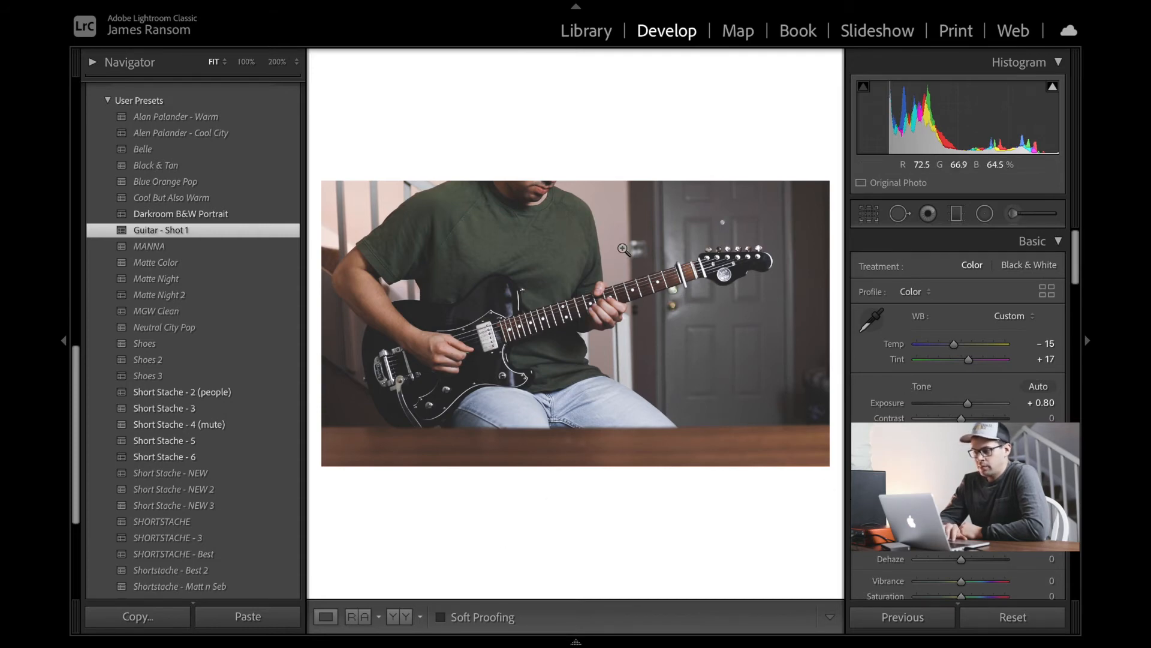
Sync the still's develop settings to the EG2 Good.MP4 clip with the preselected options, then go back to the Library.
mouse_move(731, 645)
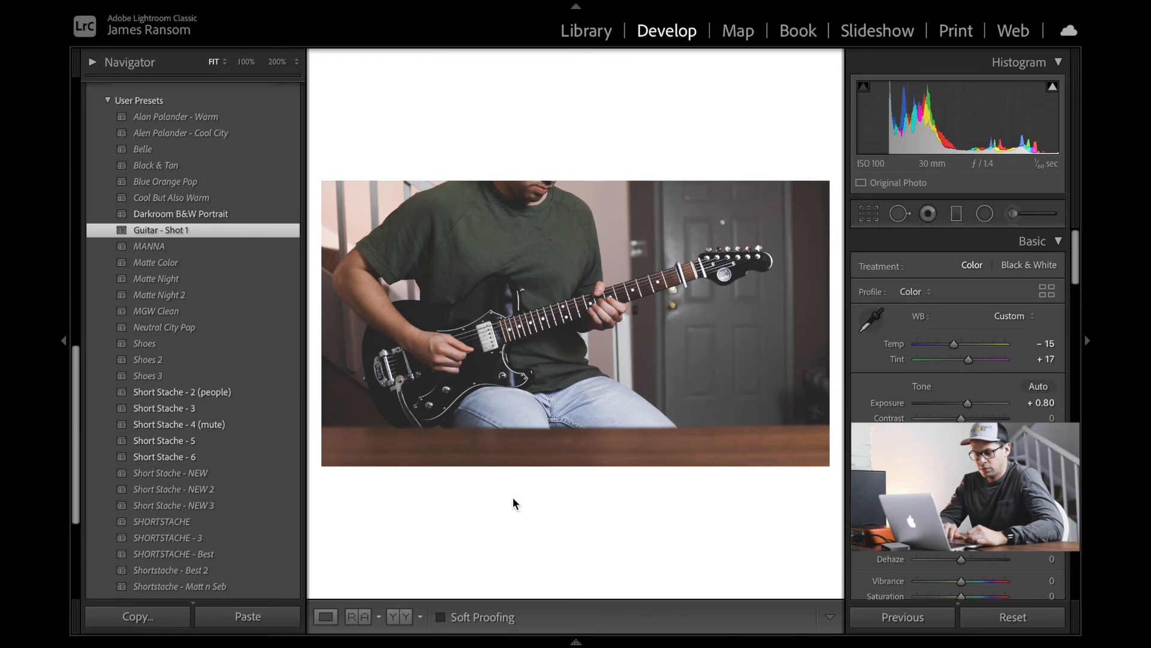
mouse_move(180, 637)
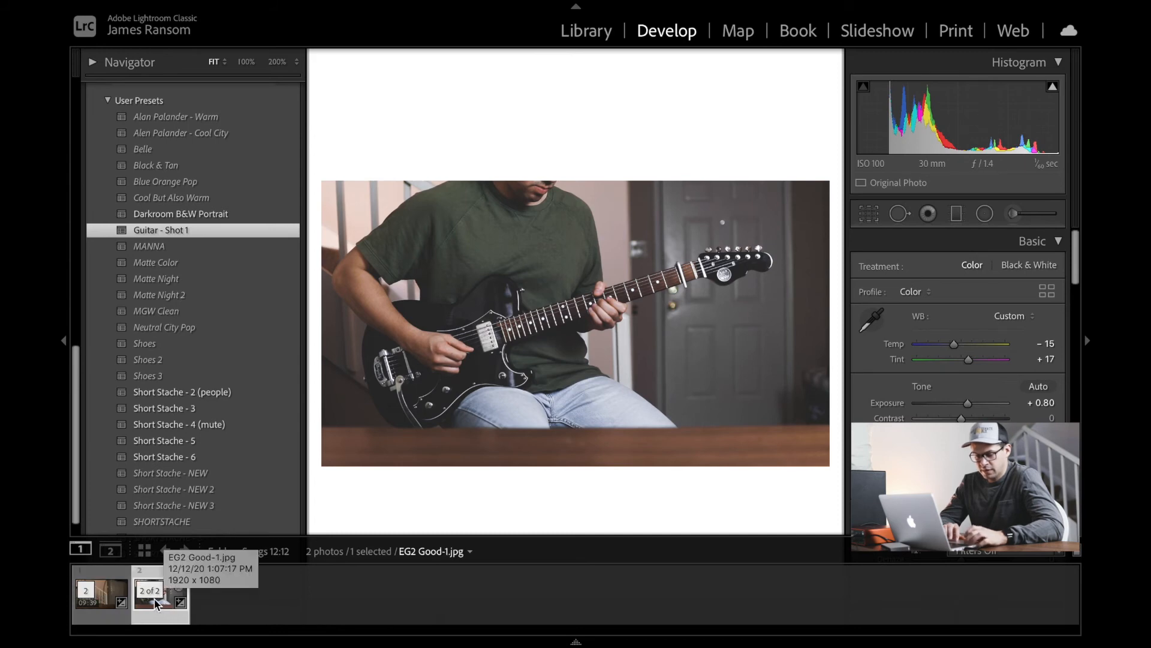
left_click(108, 602, "super")
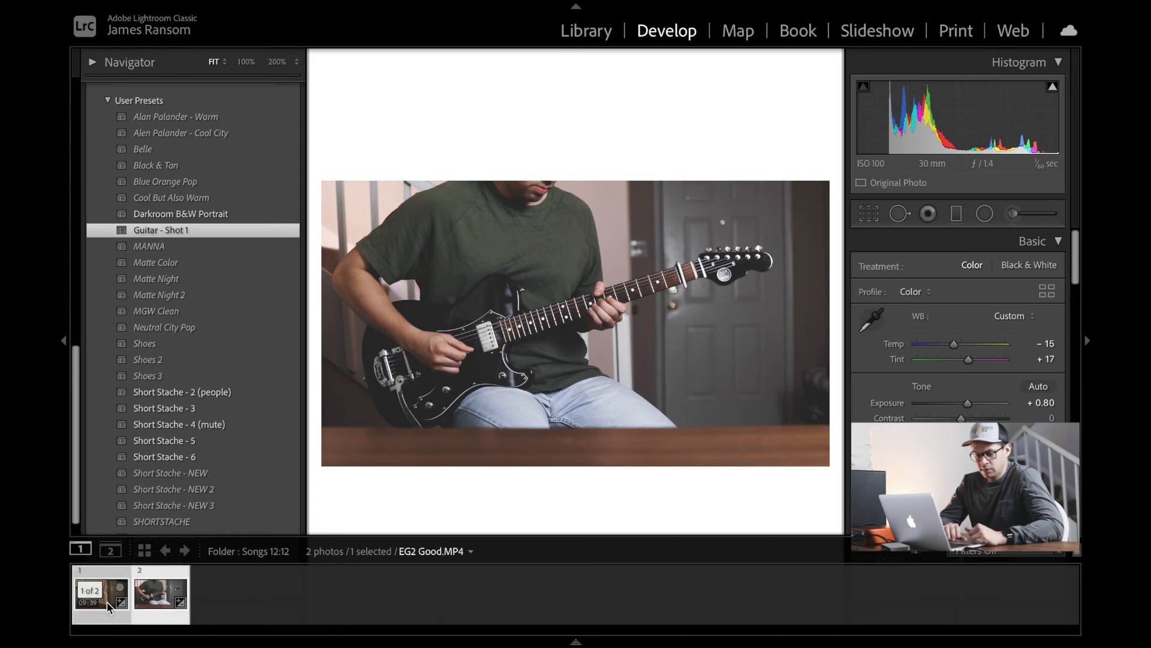
right_click(154, 601)
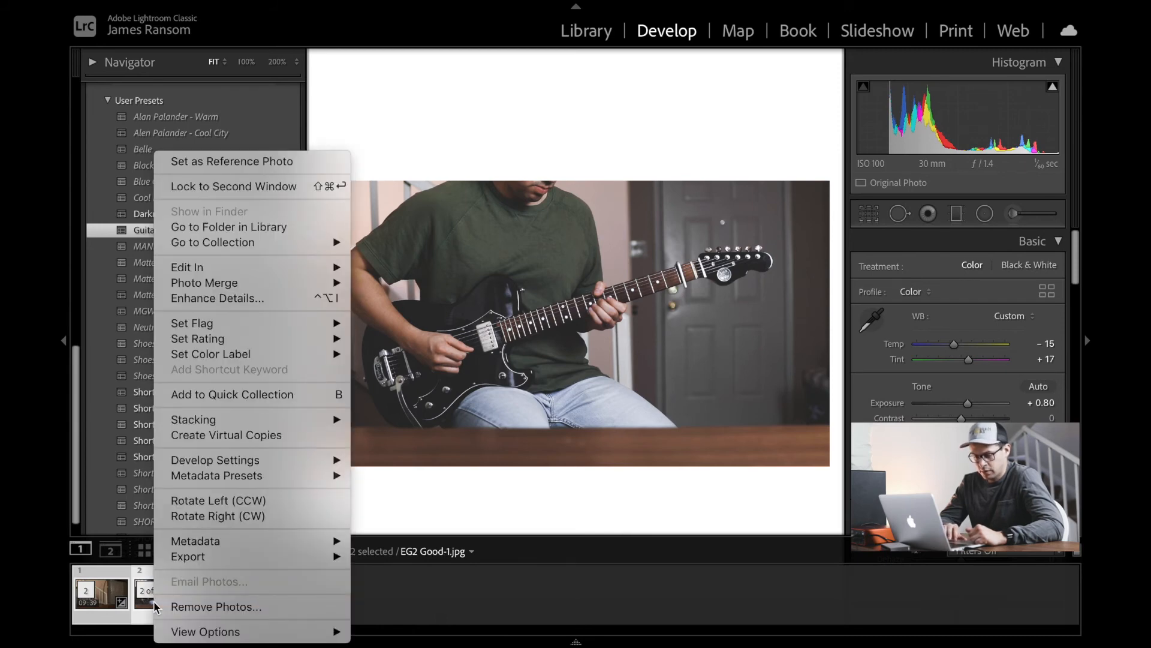
mouse_move(316, 461)
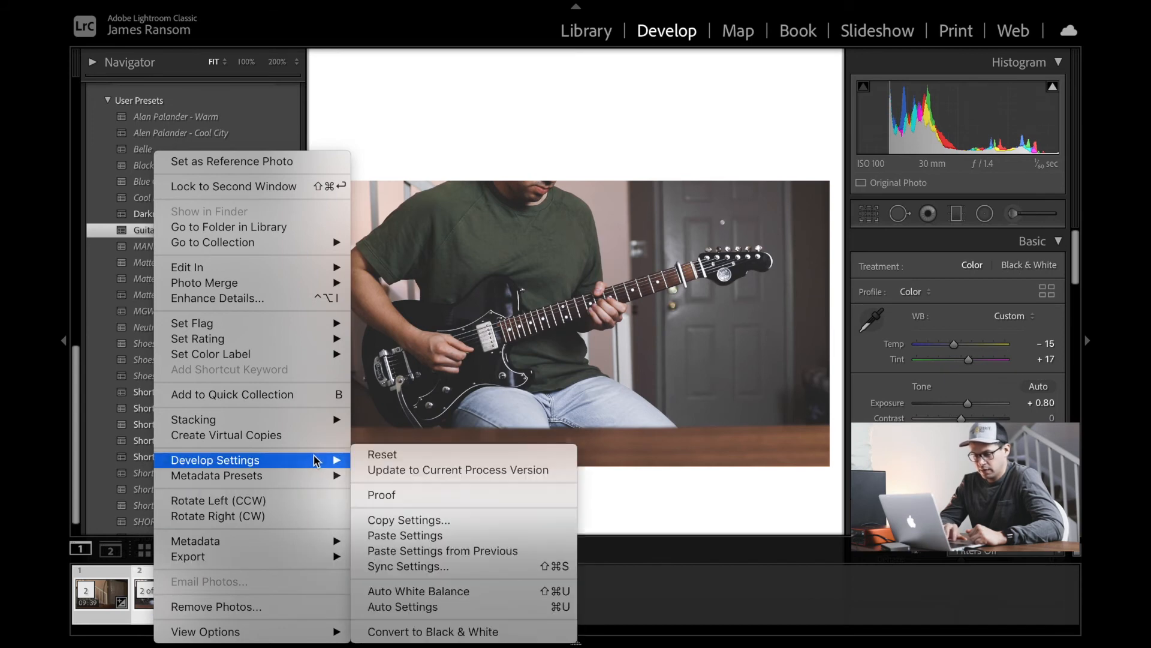
left_click(472, 574)
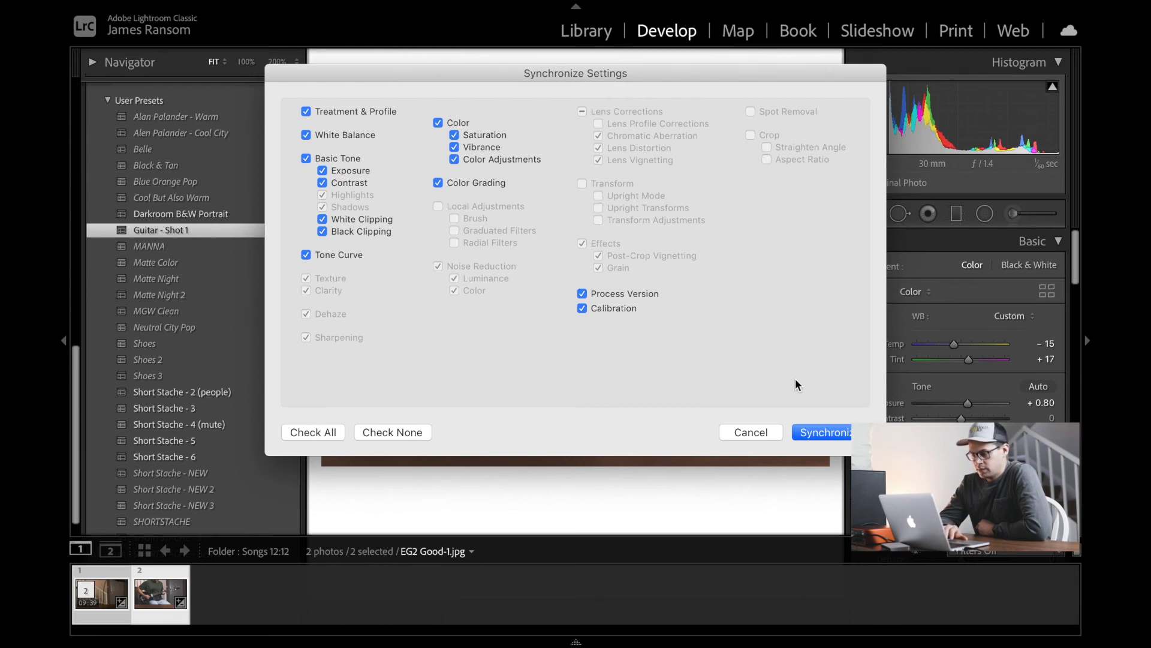
left_click(821, 432)
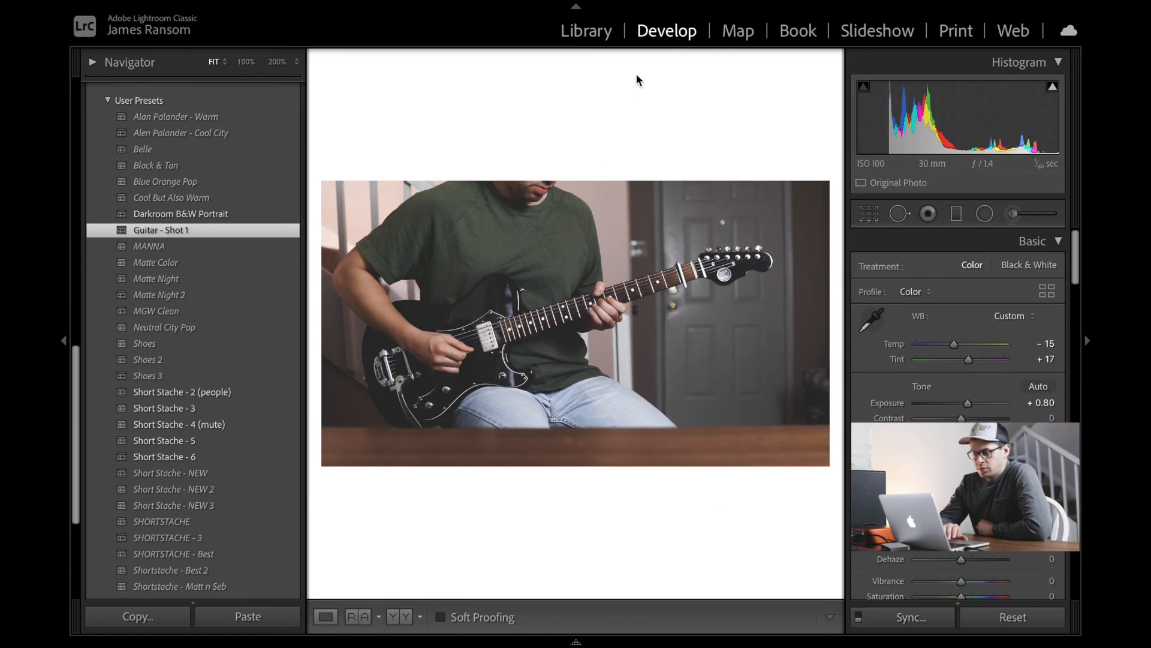
left_click(590, 31)
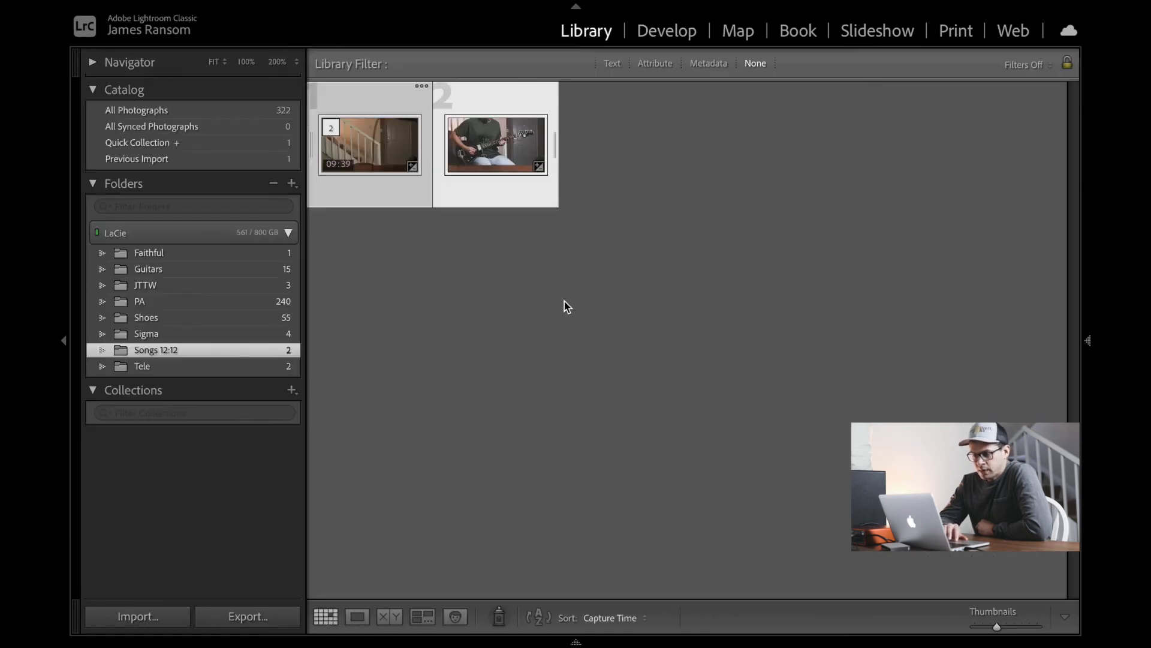
Open the EG2 Good.MP4 clip in Loupe view and scrub to about its midpoint to check the synced color grade.
key("e")
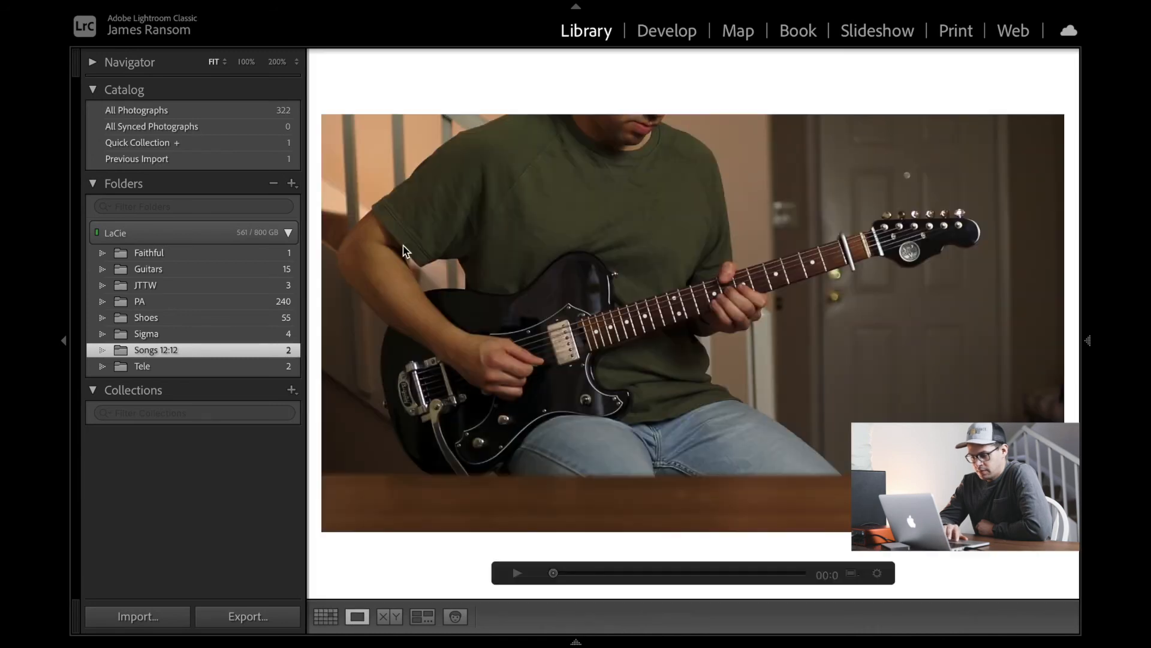
left_click(647, 573)
left_click_drag(648, 575, 681, 574)
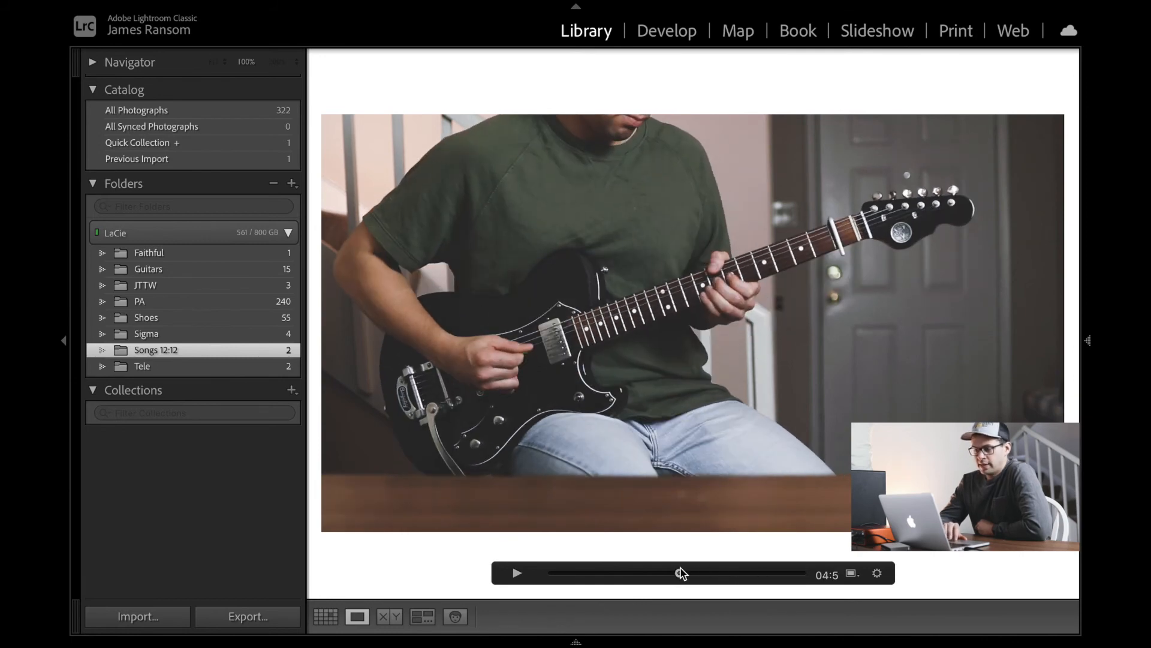
Open the export settings for the two selected files, review the location, naming, video format and quality options, and cancel the export.
mouse_move(575, 5)
left_click(225, 10)
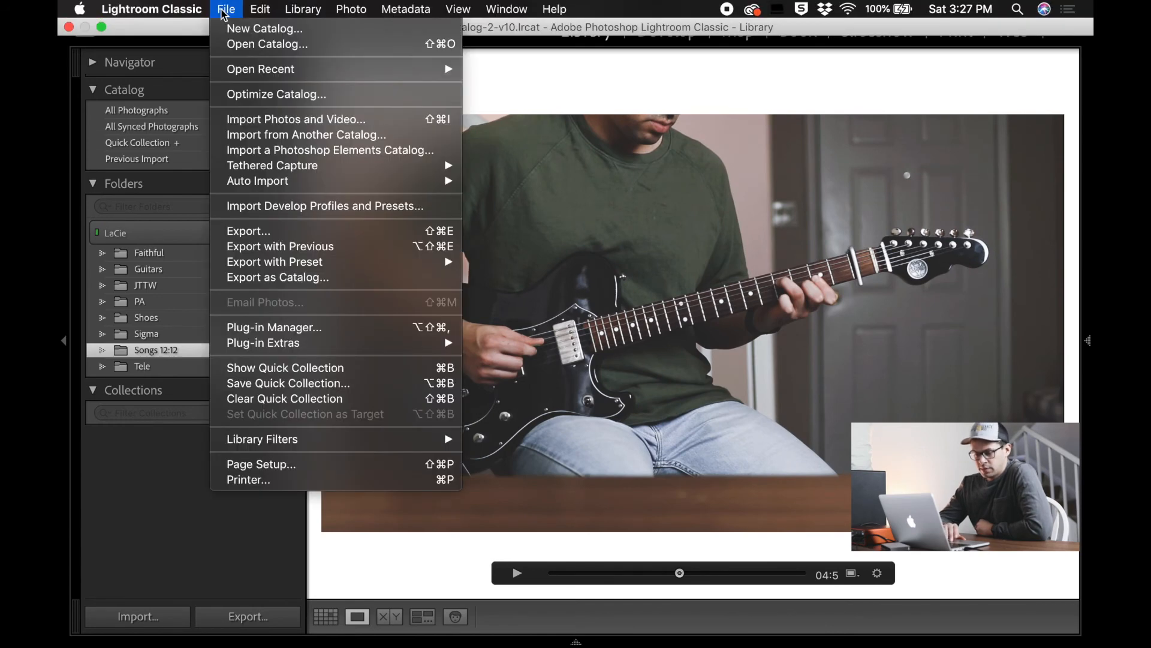
left_click(373, 235)
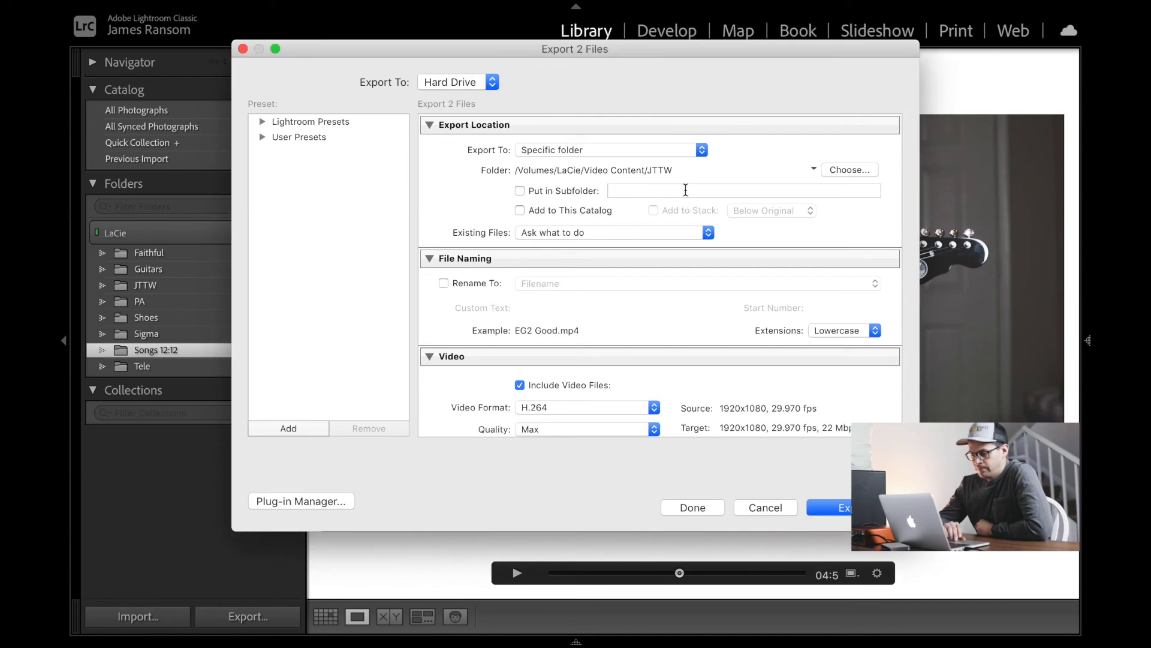
scroll(707, 286, "down", 5)
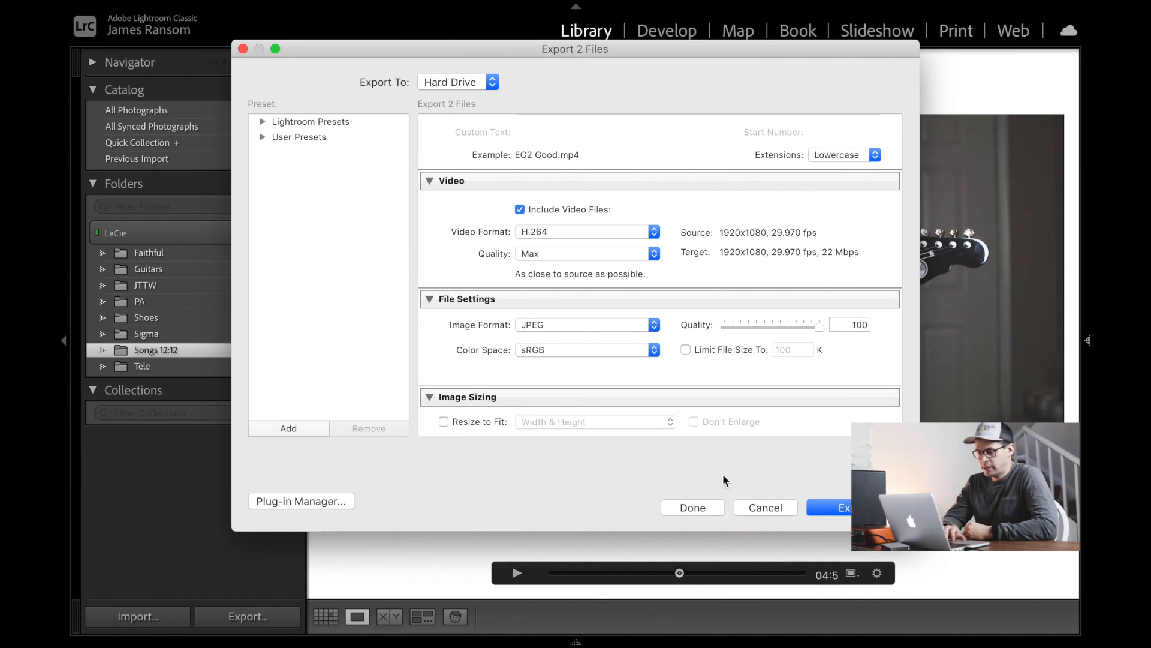
left_click(756, 507)
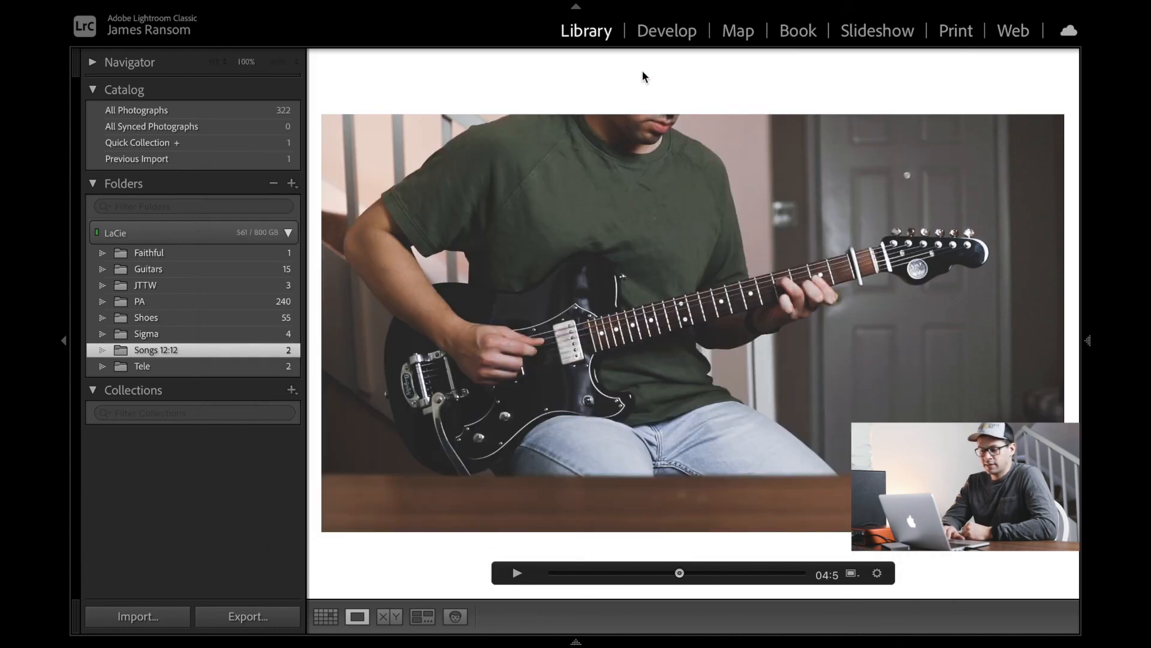